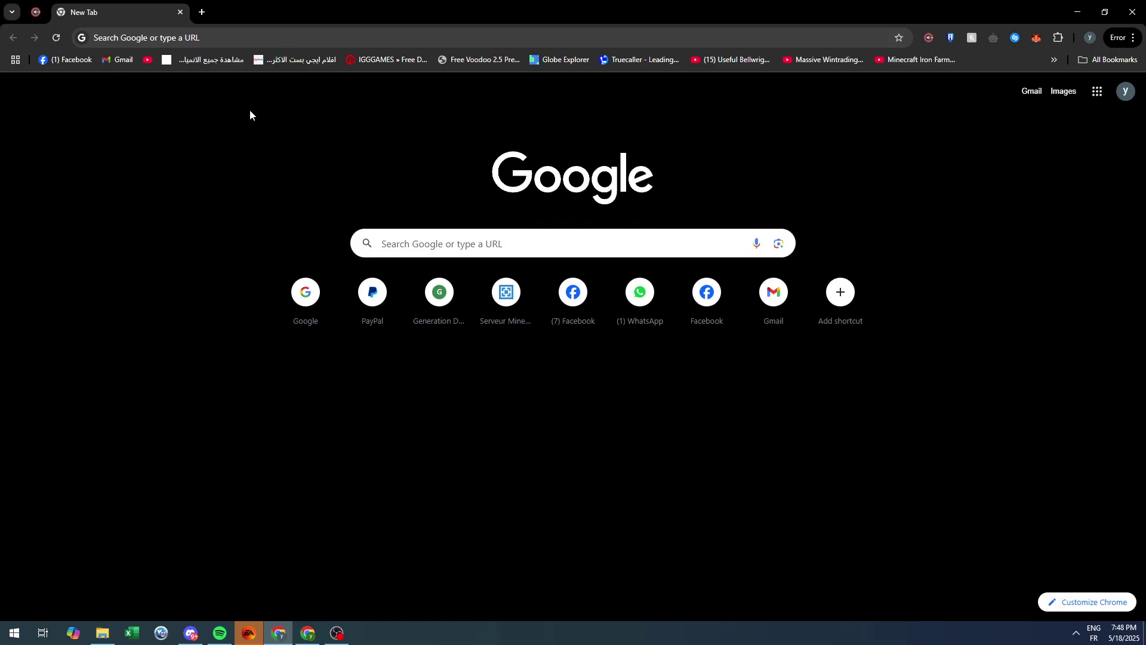
Search Google for 'EA APP' from the Chrome address bar.
{"action": "left_click", "coordinate": [284, 34]}
{"action": "type", "text": "EA"}
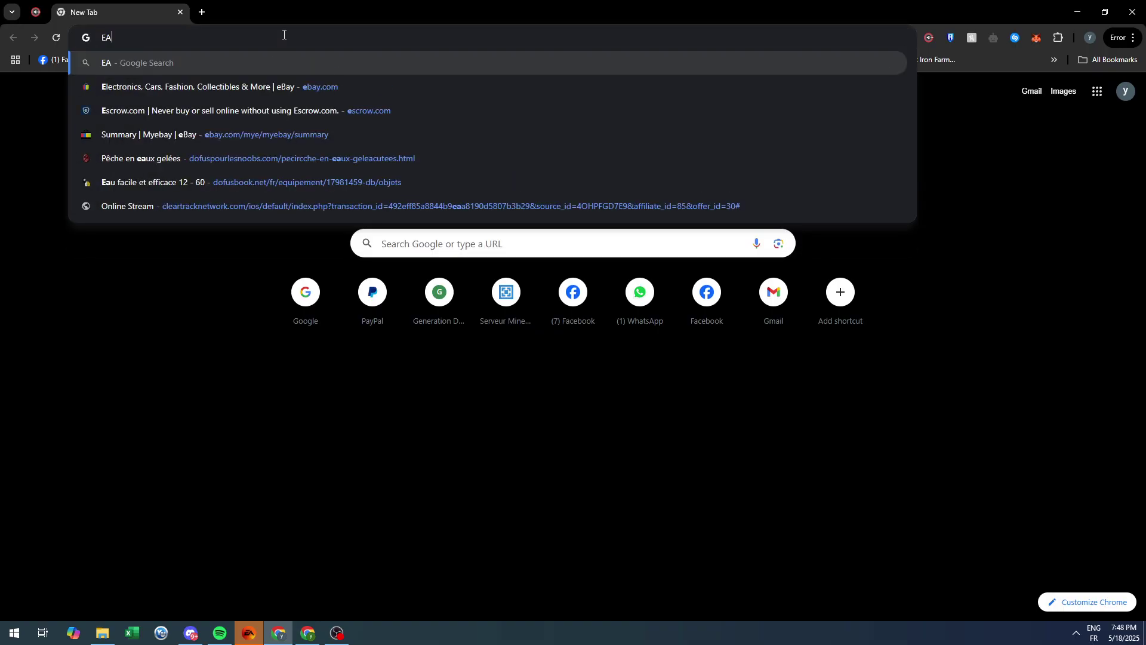
{"action": "type", "text": " APP"}
{"action": "key", "text": "Return"}
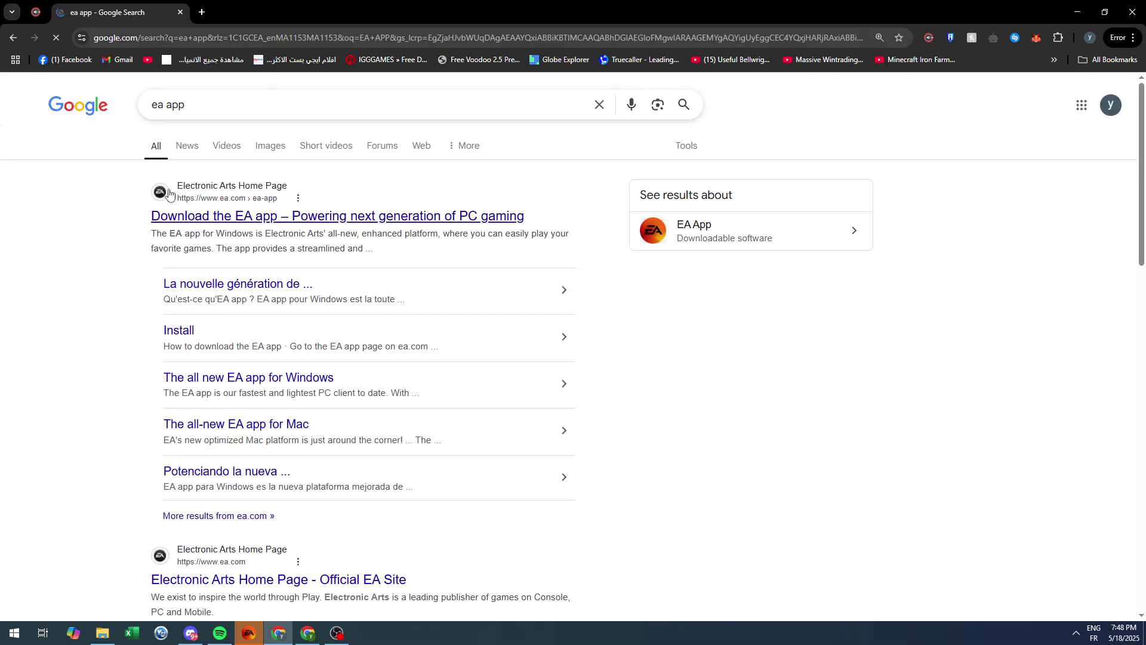
Open the ea.com/ea-app result and download the Windows installer.
{"action": "left_click", "coordinate": [215, 220]}
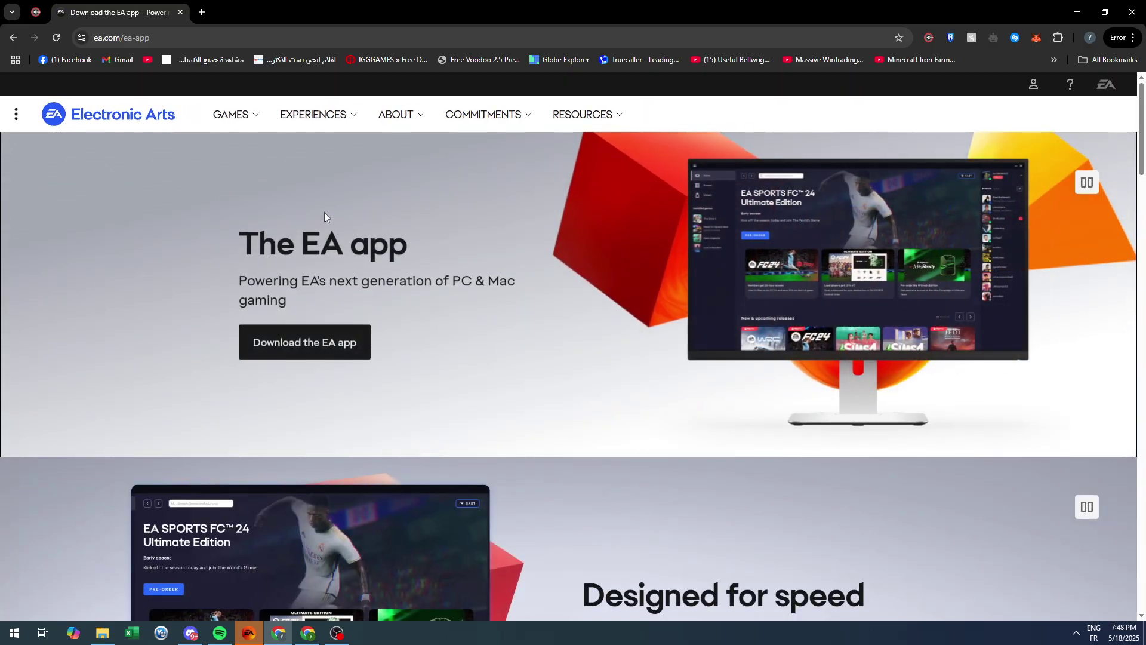
{"action": "left_click", "coordinate": [296, 352]}
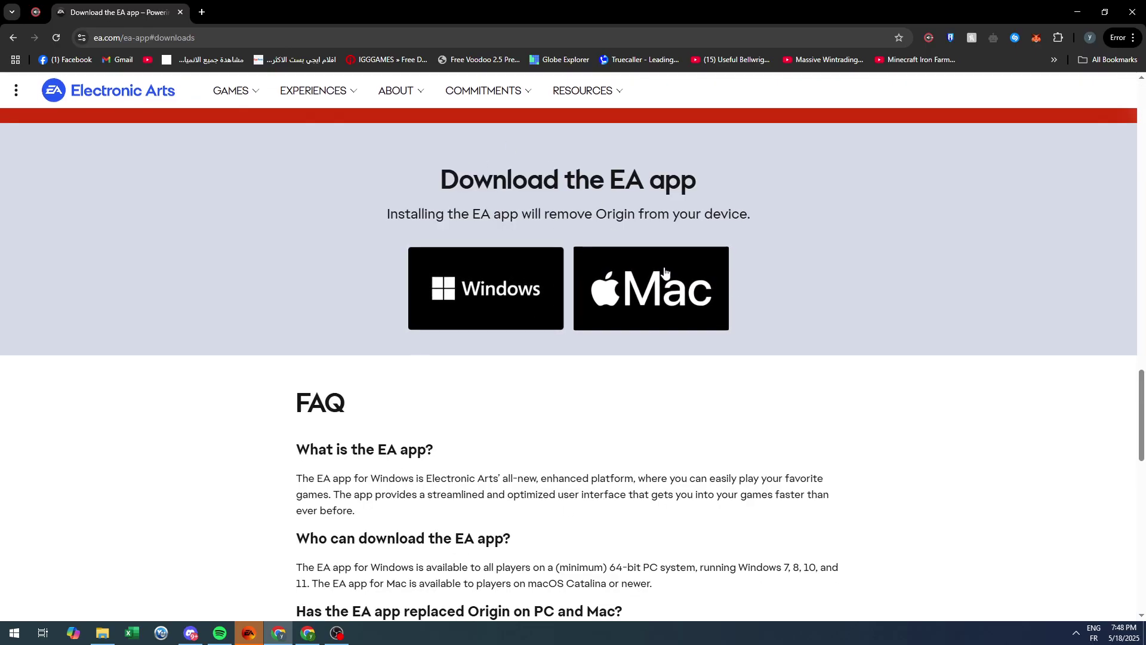
{"action": "left_click", "coordinate": [464, 249]}
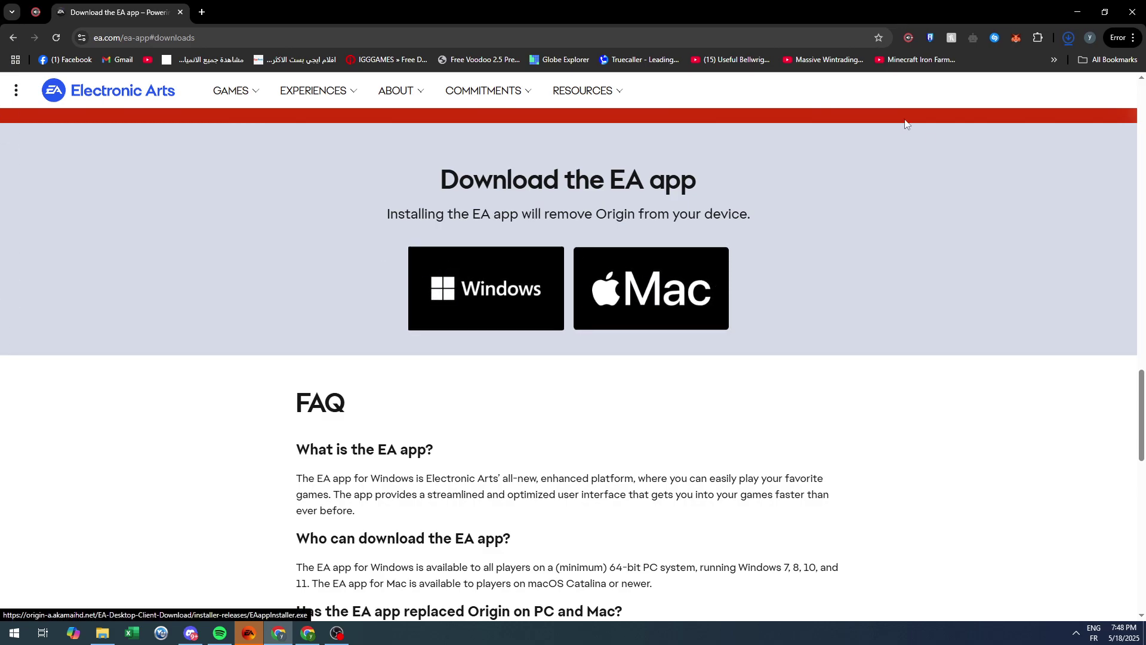
Launch EAappInstaller.exe and let it install the EA app.
{"action": "left_click", "coordinate": [976, 77]}
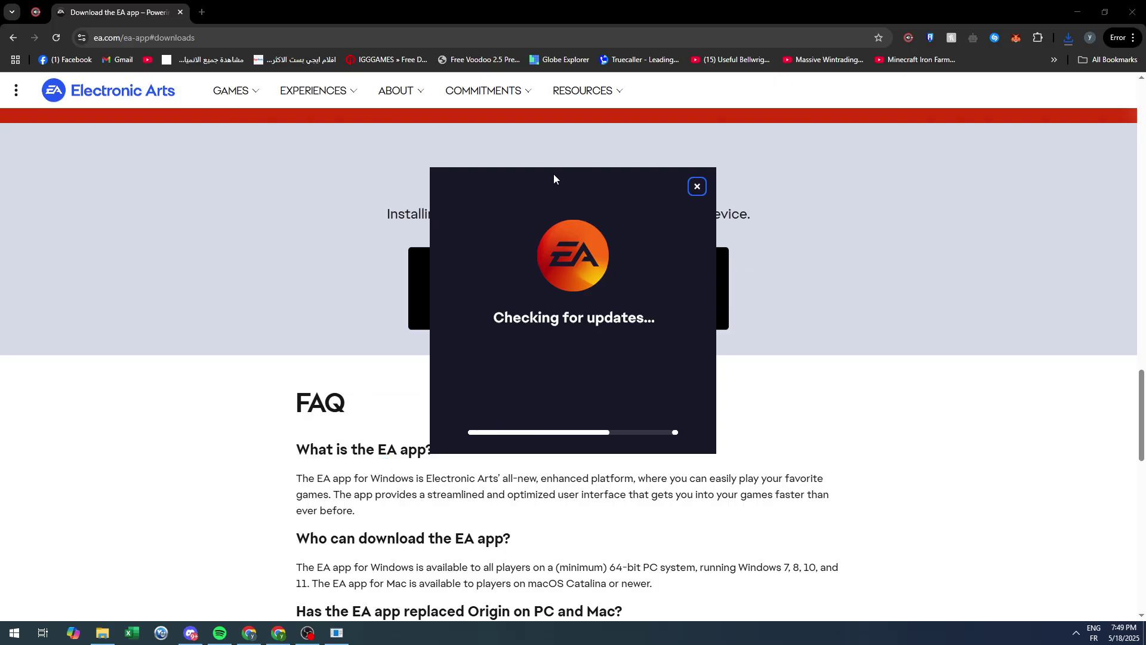
{"action": "left_click_drag", "start_coordinate": [553, 180], "coordinate": [568, 195]}
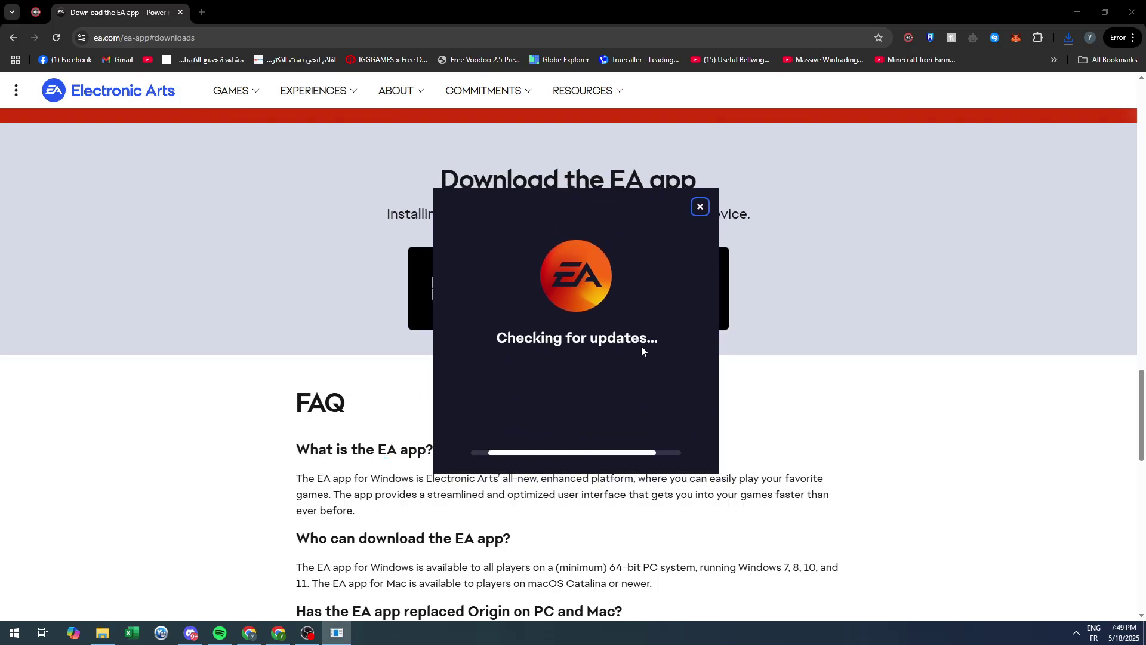
{"action": "left_click_drag", "start_coordinate": [568, 196], "coordinate": [562, 163]}
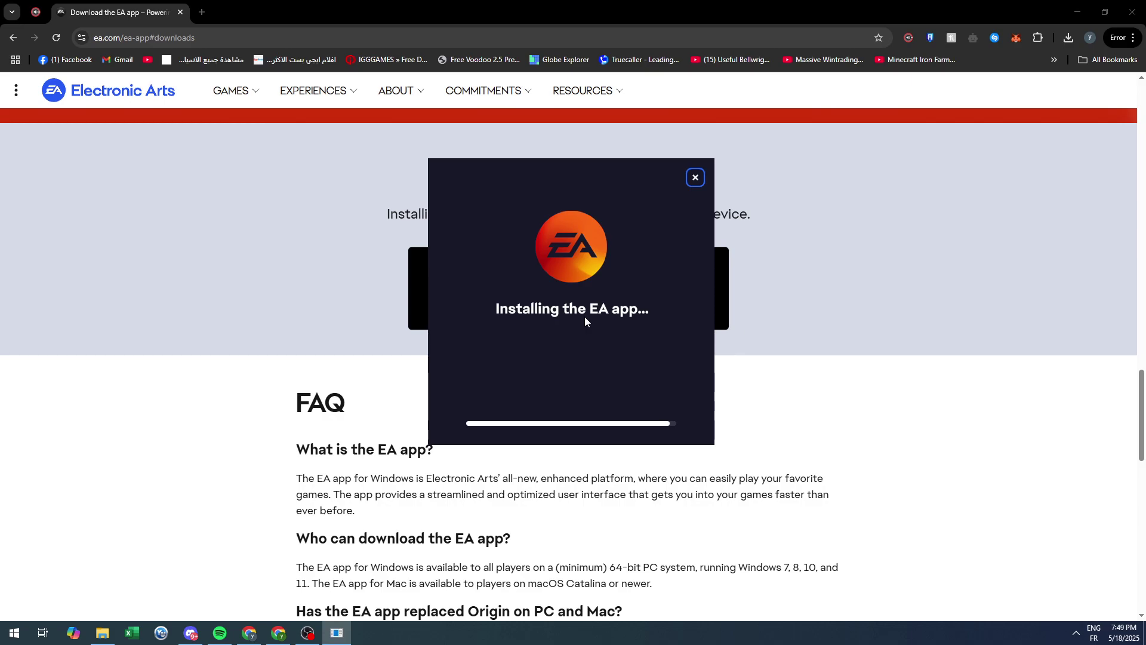
Launch the Xbox app from the Start menu search.
{"action": "left_click", "coordinate": [14, 633]}
{"action": "type", "text": "xb"}
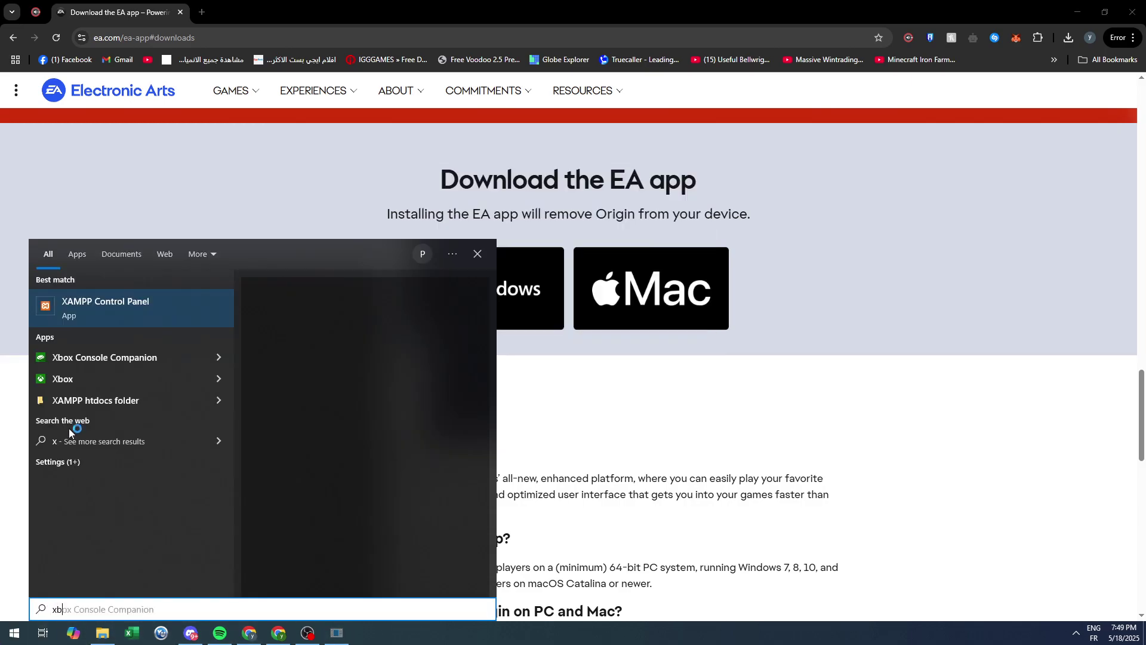
{"action": "left_click", "coordinate": [118, 349]}
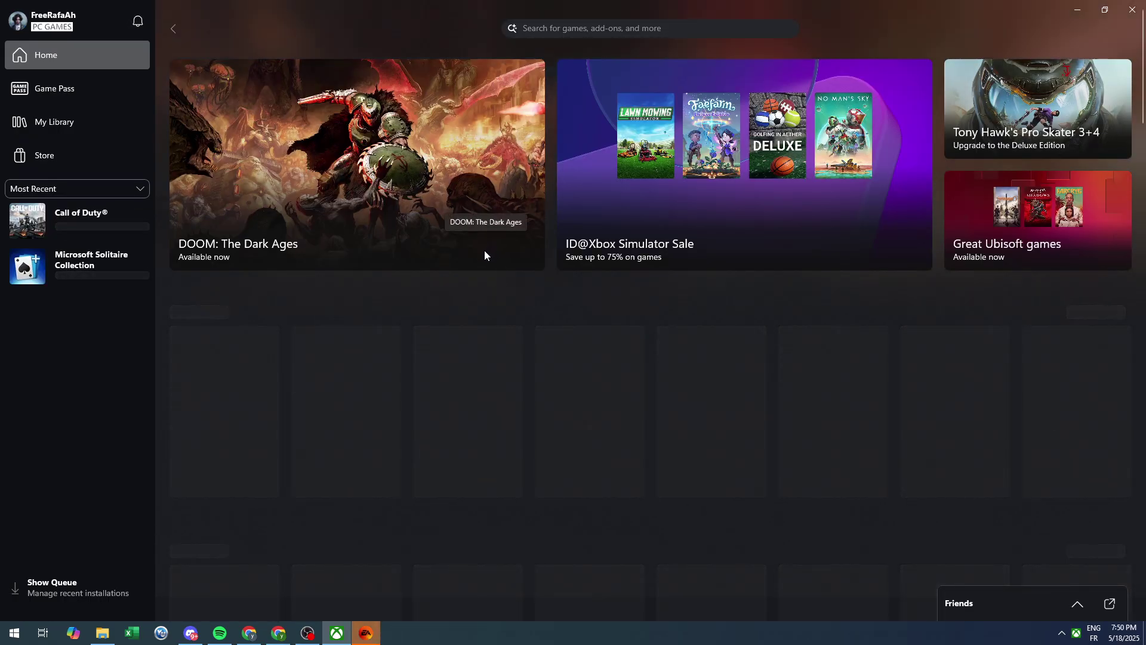
{"action": "scroll", "coordinate": [484, 251], "scroll_direction": "down", "scroll_amount": 1}
{"action": "scroll", "coordinate": [485, 251], "scroll_direction": "down", "scroll_amount": 2}
{"action": "scroll", "coordinate": [484, 254], "scroll_direction": "down", "scroll_amount": 3}
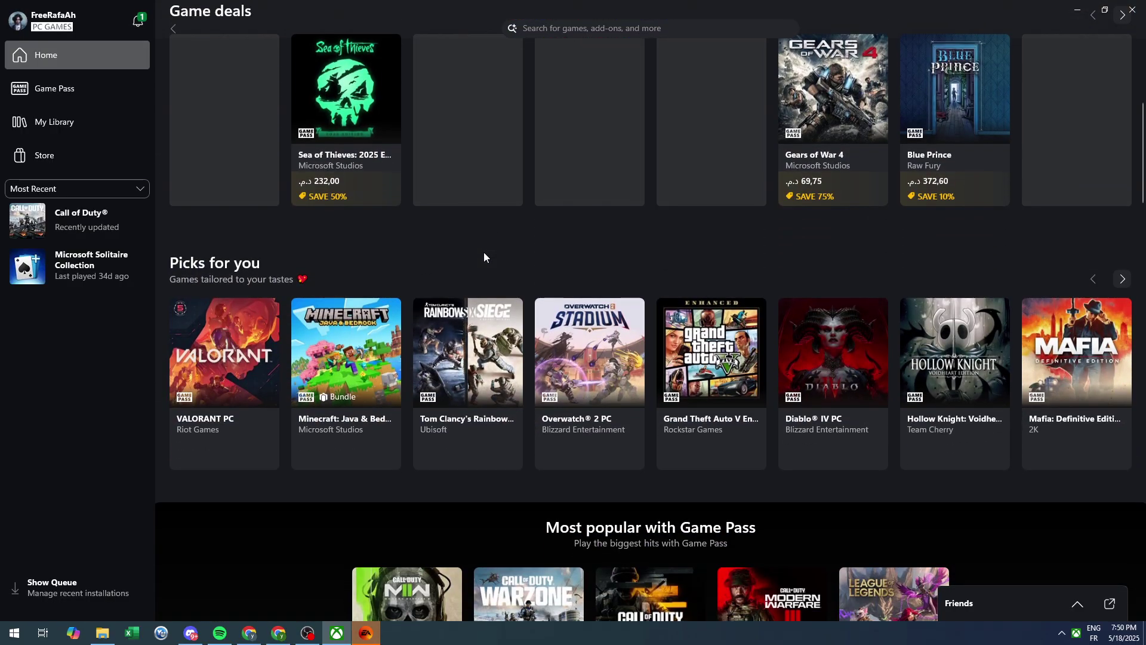
{"action": "scroll", "coordinate": [482, 260], "scroll_direction": "up", "scroll_amount": 5}
{"action": "scroll", "coordinate": [480, 271], "scroll_direction": "up", "scroll_amount": 1}
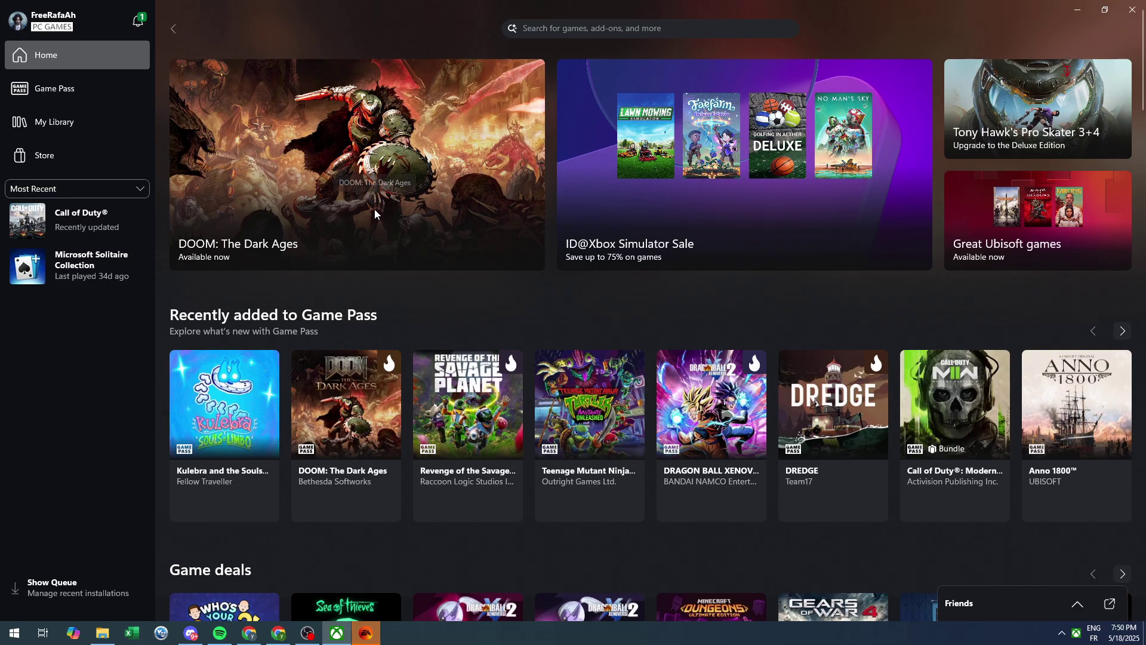
Bring the EA app's sign-in window to the front and nudge it right.
{"action": "left_click", "coordinate": [365, 633]}
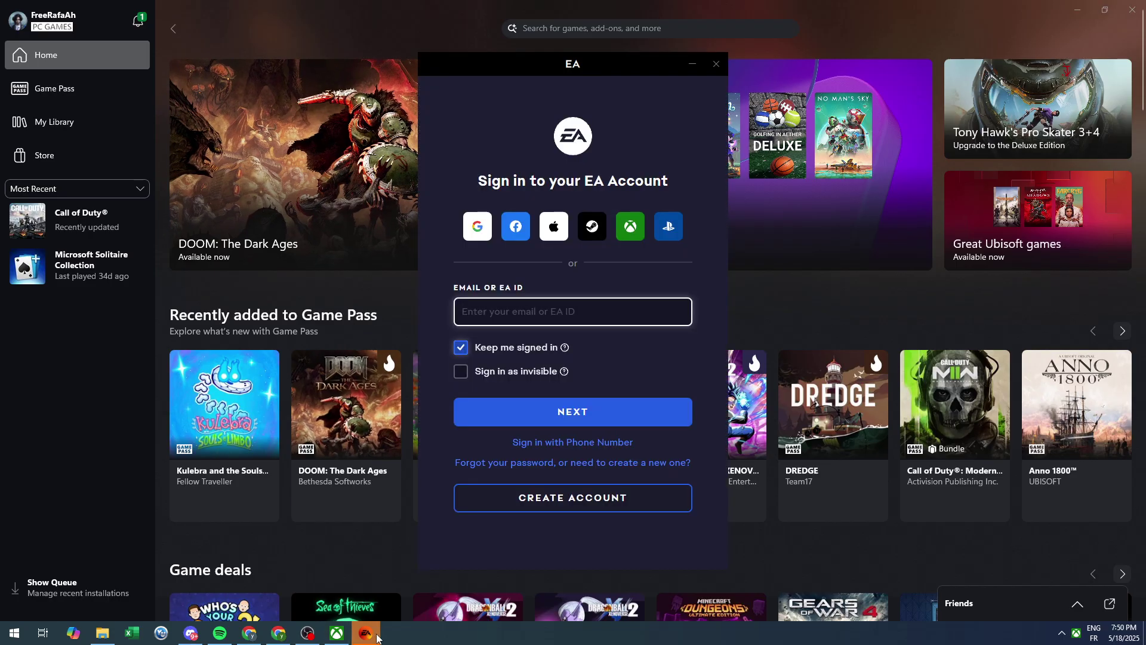
{"action": "left_click_drag", "start_coordinate": [623, 80], "coordinate": [665, 77]}
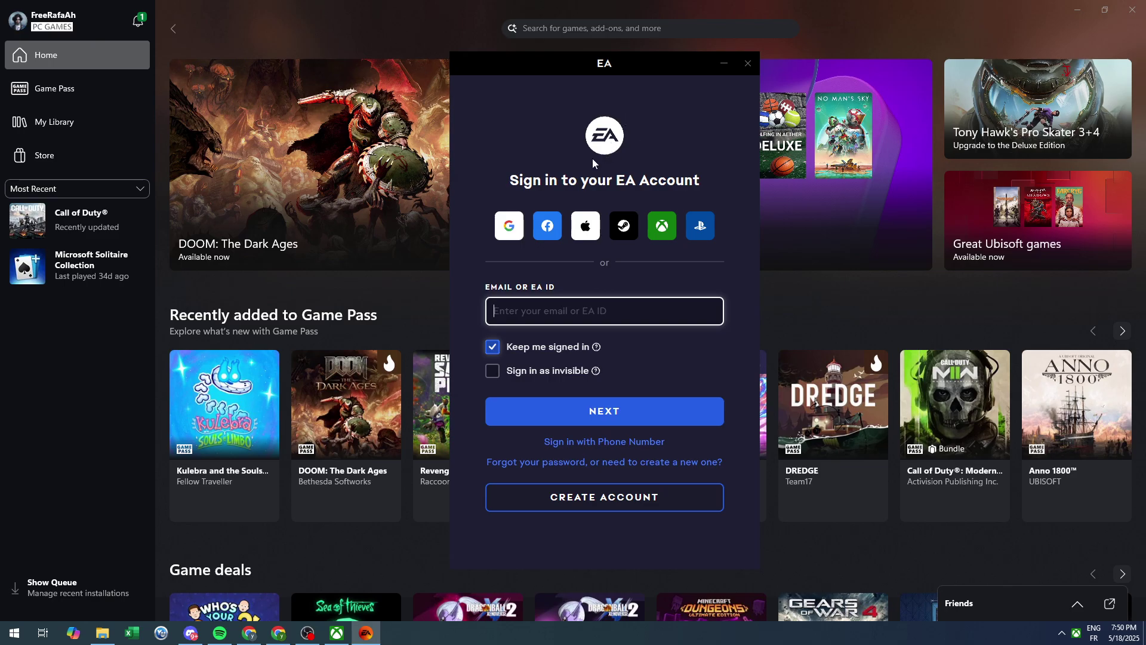
{"action": "left_click", "coordinate": [607, 138]}
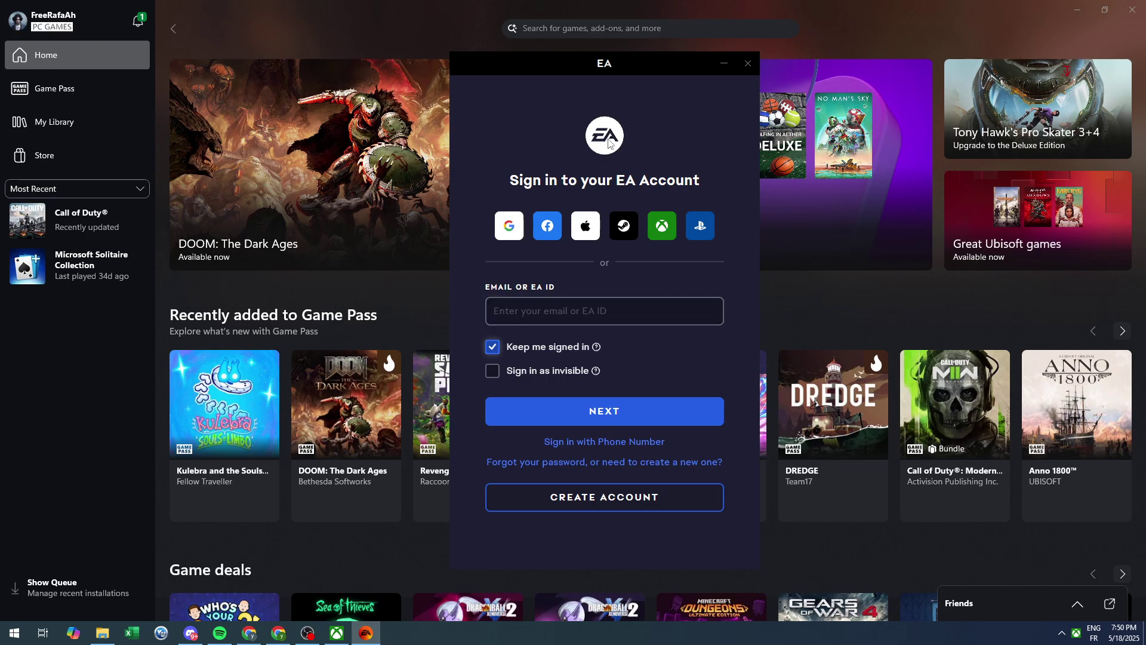